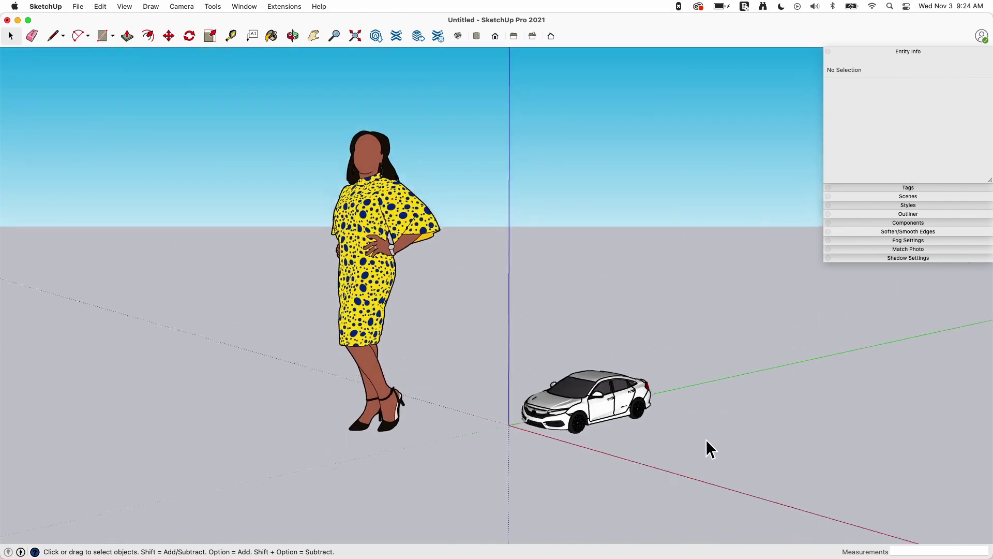
- Open the car component and examine the half-car component nested inside it
click(605, 399)
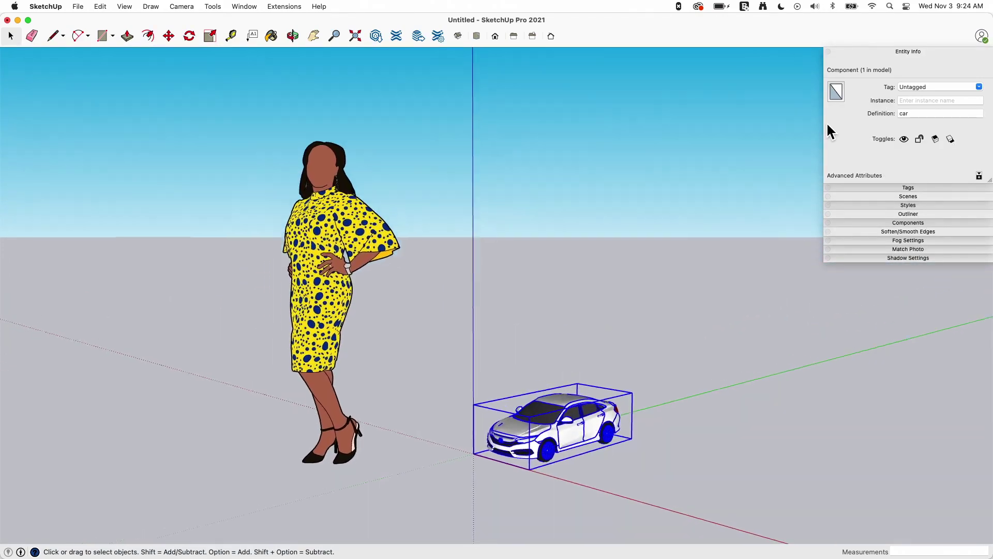
scroll(499, 425, up, 5)
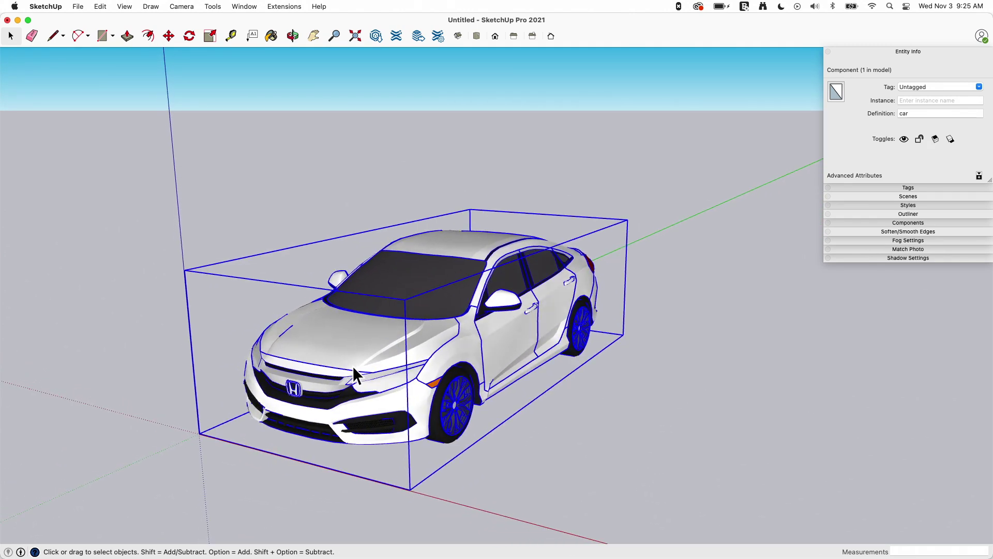
double_click(352, 365)
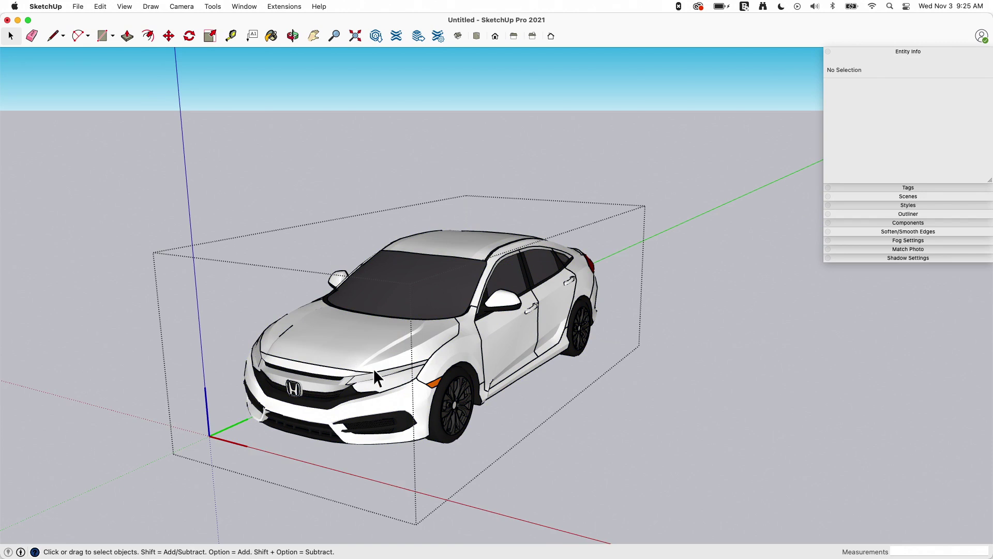
click(353, 335)
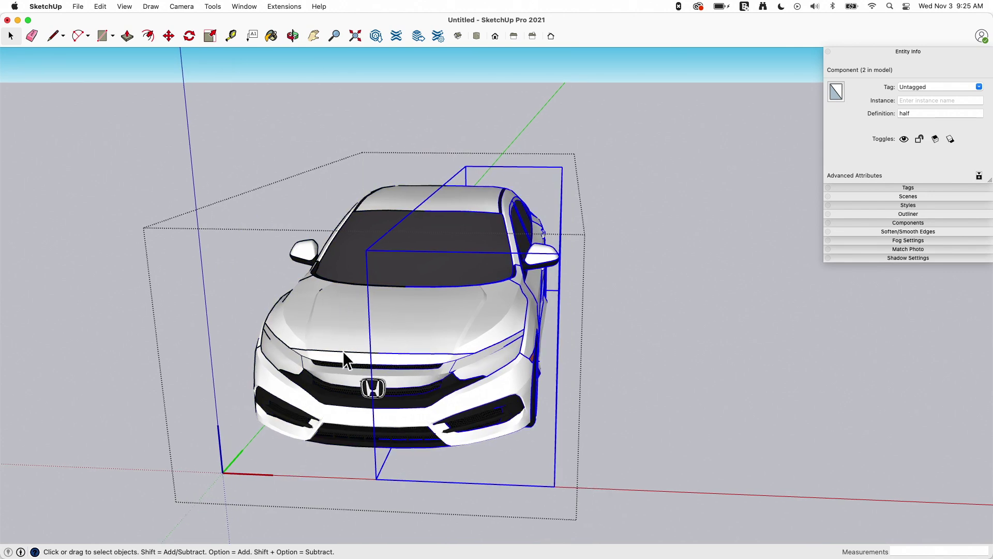
middle_drag(512, 334, 440, 312)
- Open a car half and examine its nested components, such as the front bumper, from several sides
double_click(441, 312)
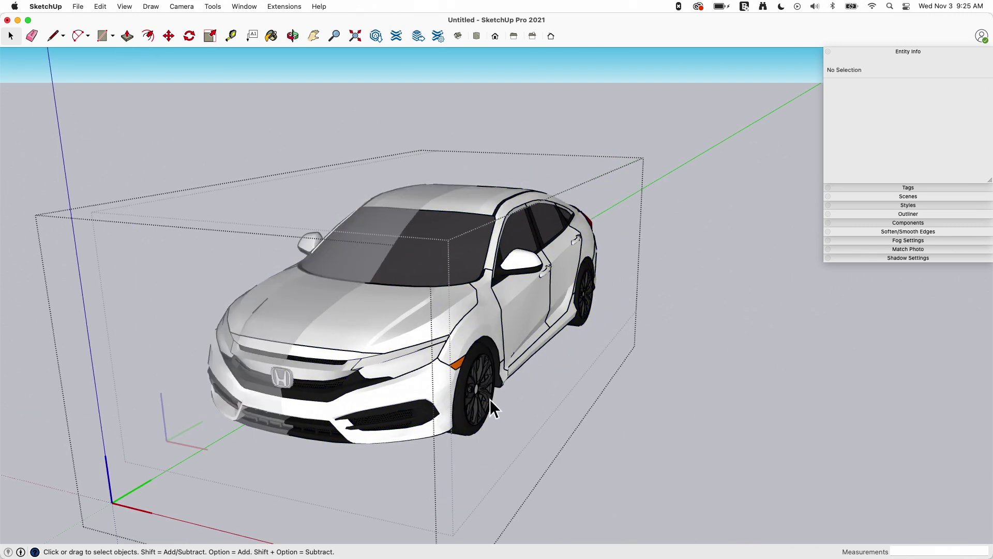
click(389, 337)
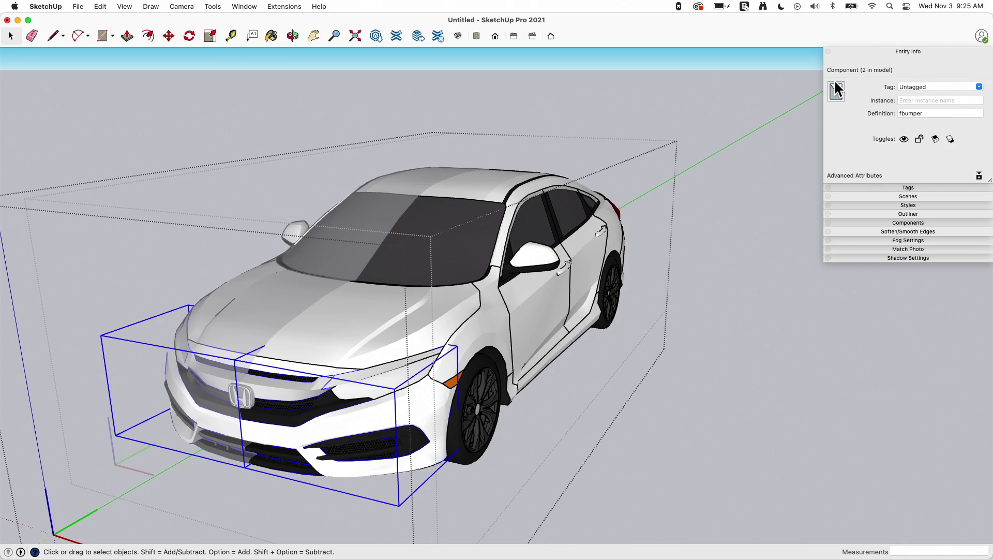
middle_drag(646, 249, 486, 405)
click(486, 408)
click(568, 301)
middle_drag(598, 405, 660, 321)
middle_drag(460, 338, 789, 357)
click(449, 337)
click(543, 366)
middle_drag(575, 300, 542, 308)
click(679, 293)
click(680, 293)
- Copy the whole car component about 2' 6 5/8" along the red axis, beside the original
middle_drag(718, 369, 579, 362)
click(443, 248)
scroll(442, 246, down, 10)
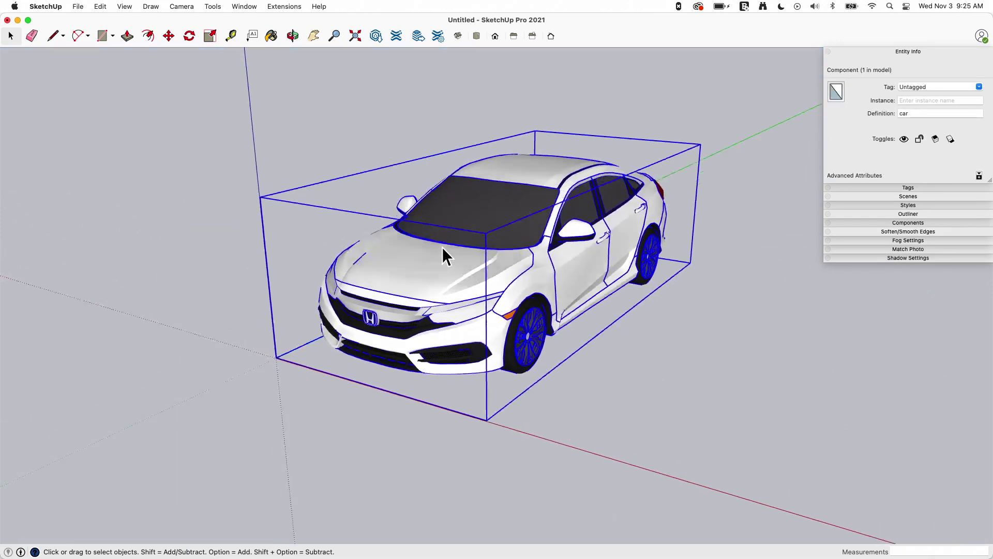
middle_drag(443, 465, 292, 383)
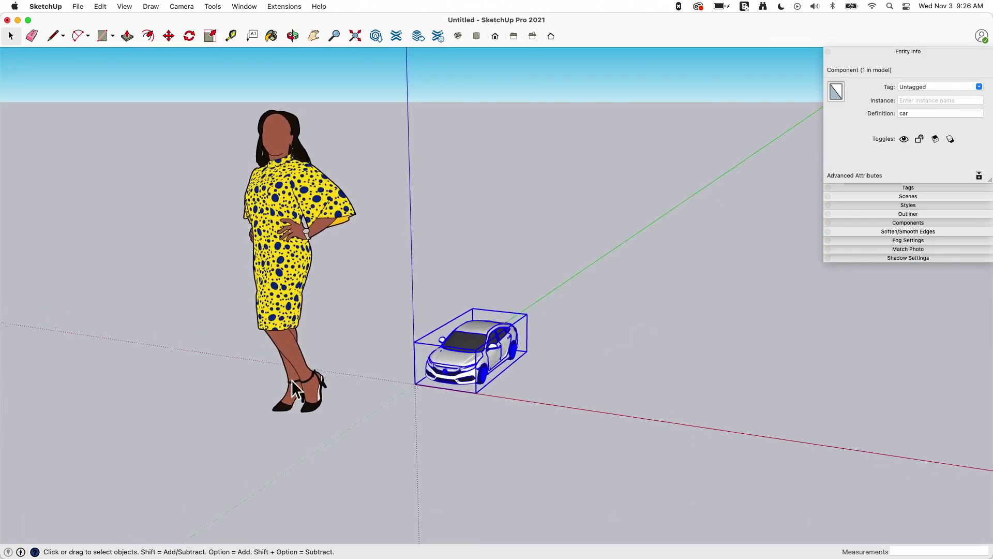
middle_drag(448, 380, 461, 396)
key(m)
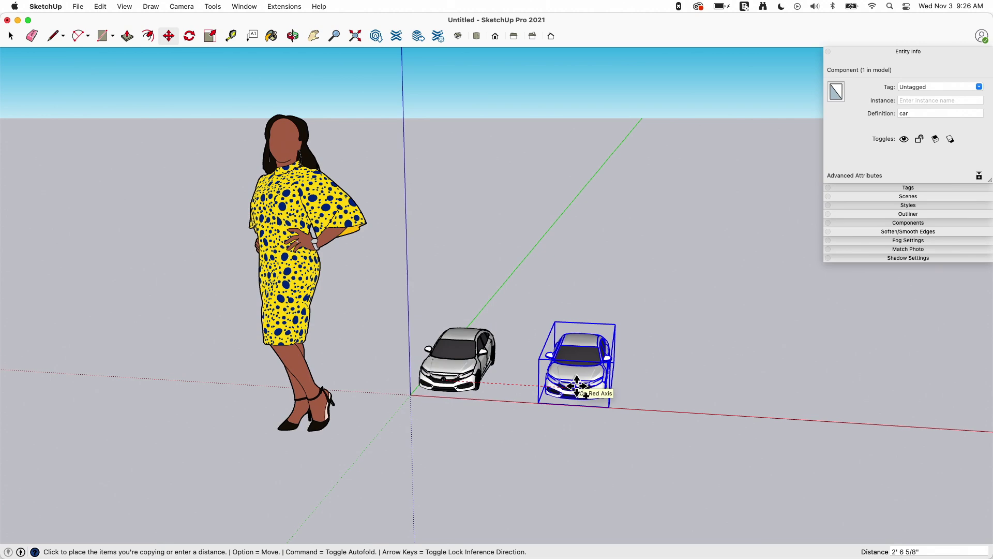
middle_drag(752, 411, 731, 388)
scroll(579, 337, up, 2)
scroll(596, 381, up, 1)
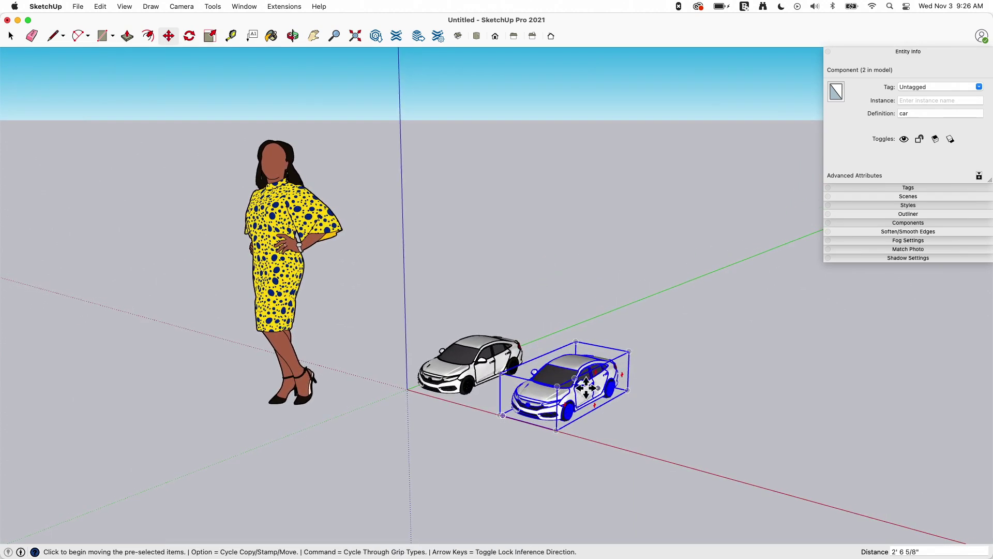
key(space)
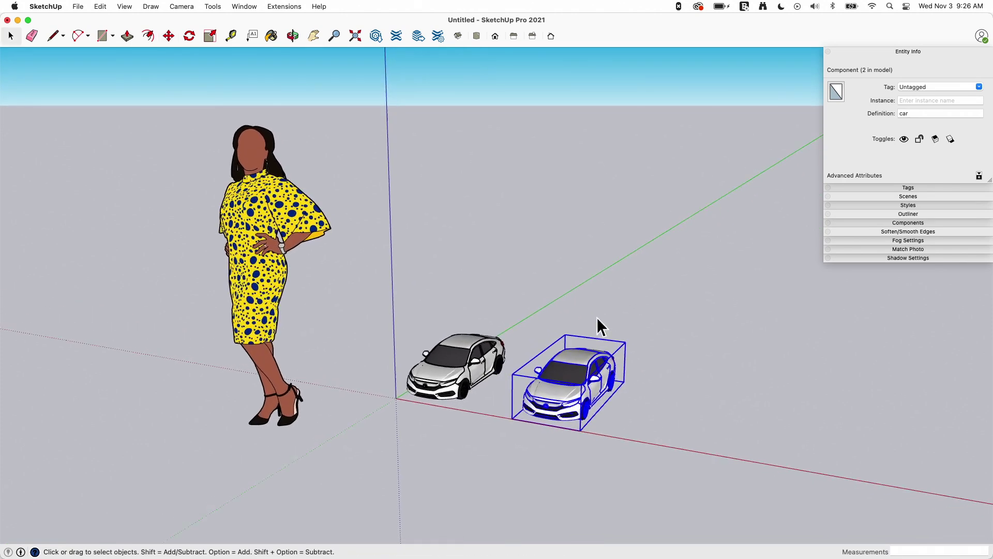
- Scale the copied car uniformly about its opposite corner by a factor of about 4.65
middle_drag(542, 391, 538, 332)
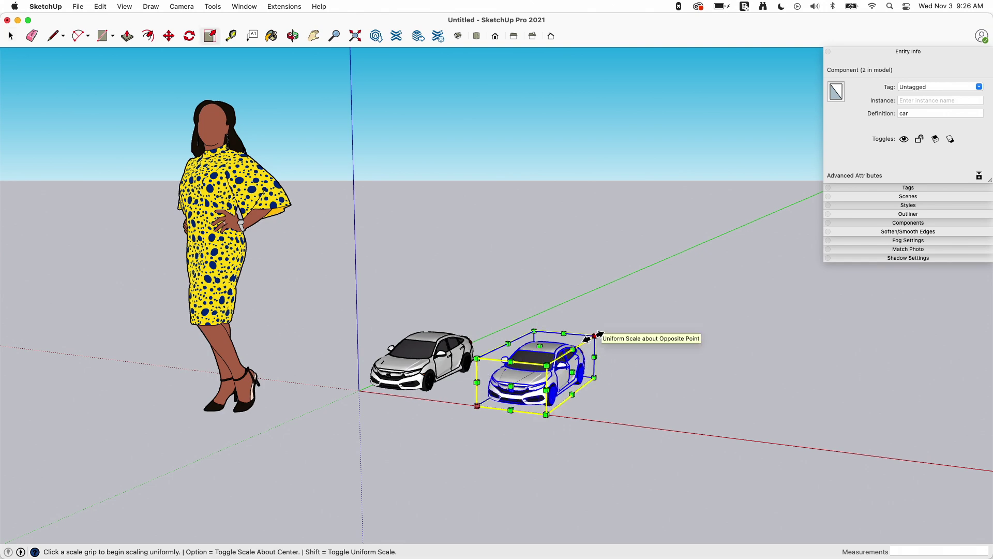
click(595, 336)
scroll(762, 195, down, 3)
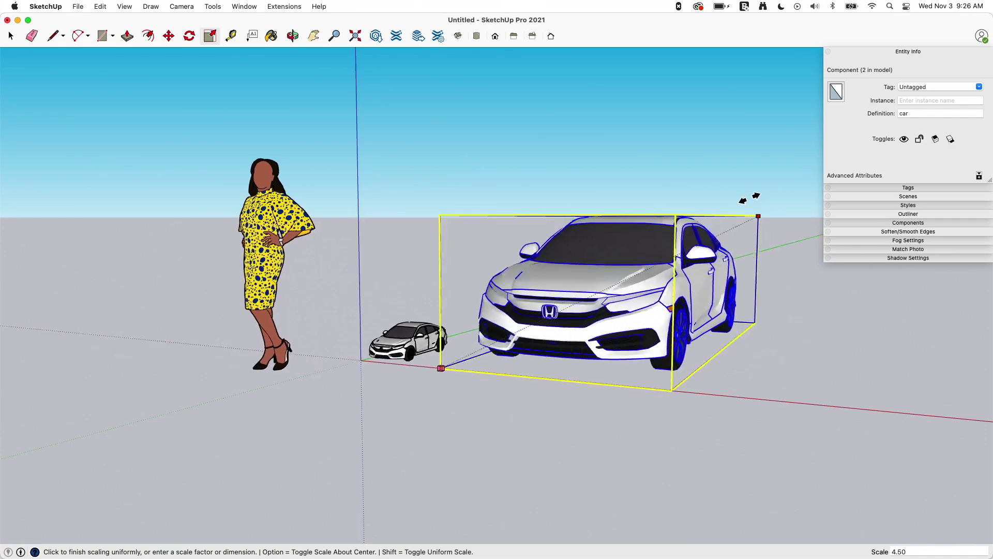
click(758, 192)
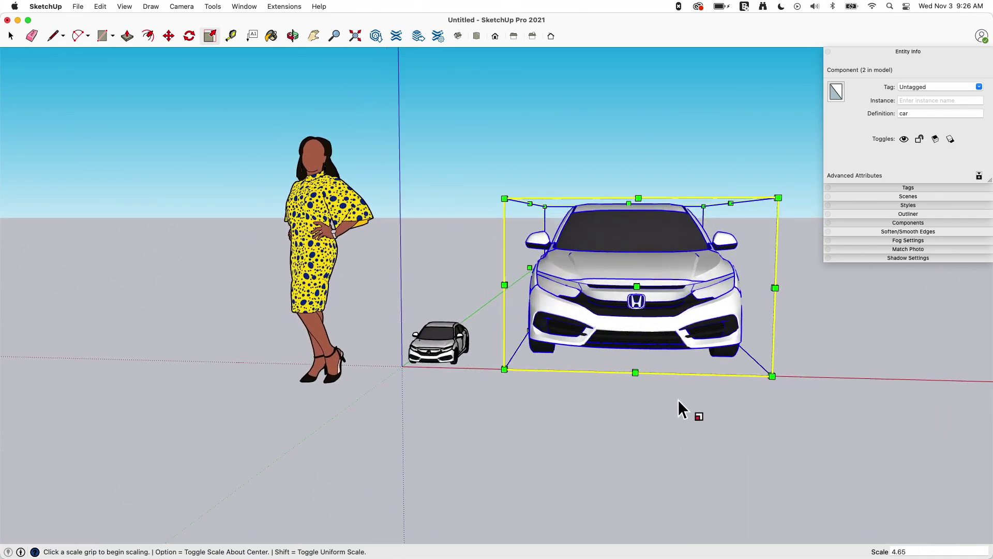
key(space)
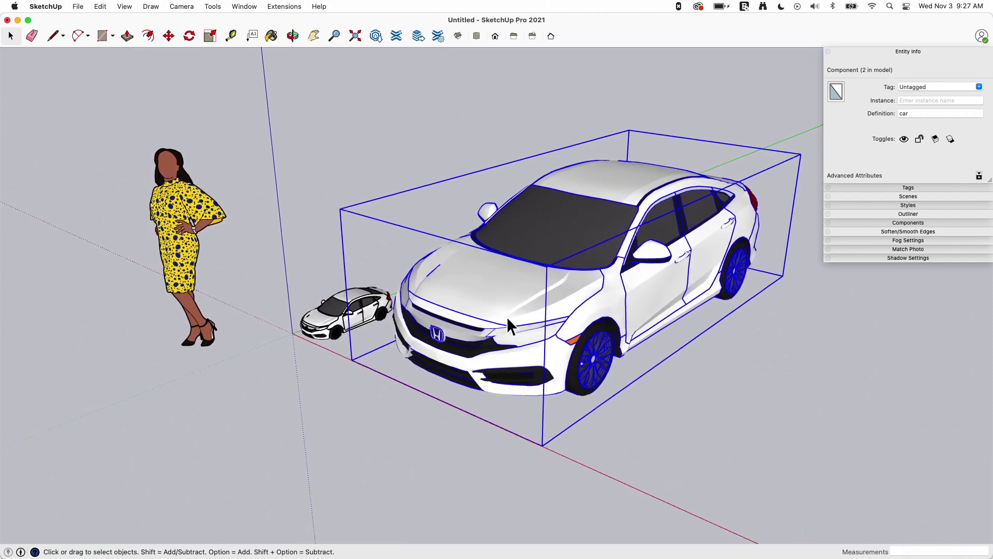
- Open the enlarged car, examine its two halves, and select a wheel component inside one half
double_click(507, 317)
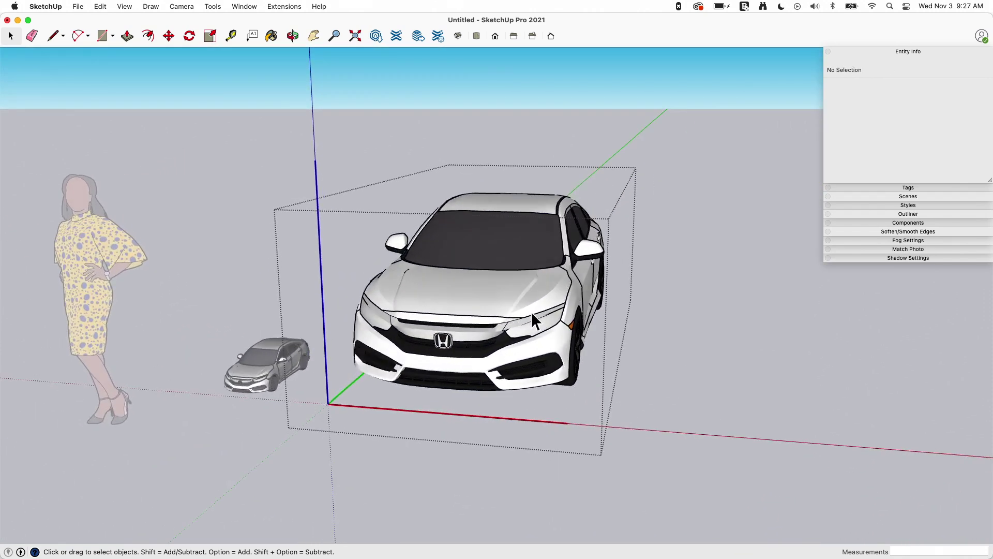
click(527, 312)
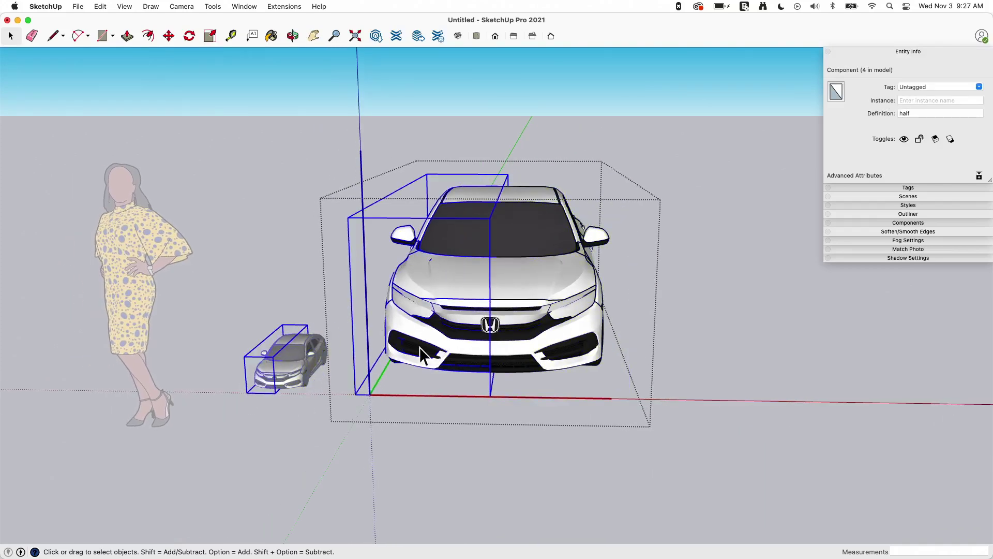
click(582, 313)
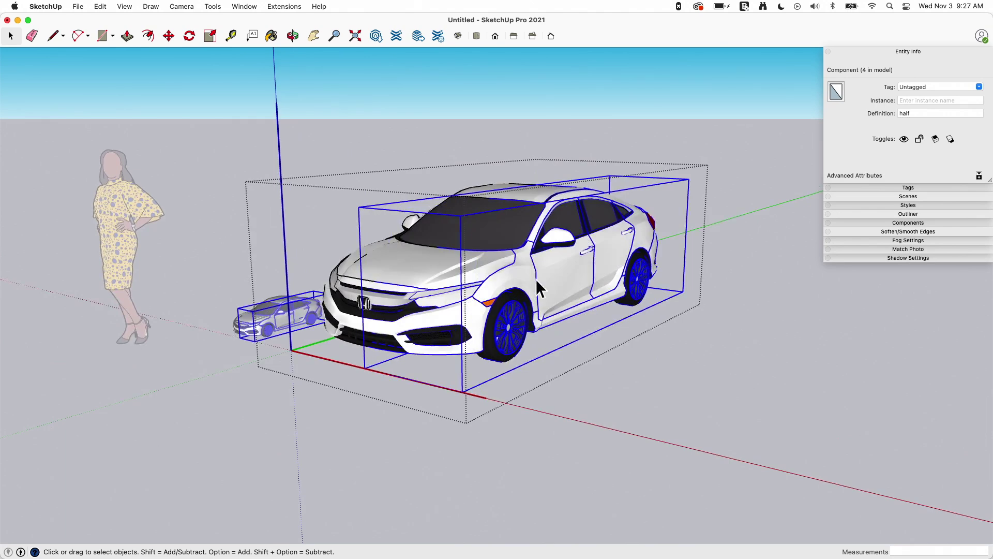
double_click(536, 279)
click(510, 346)
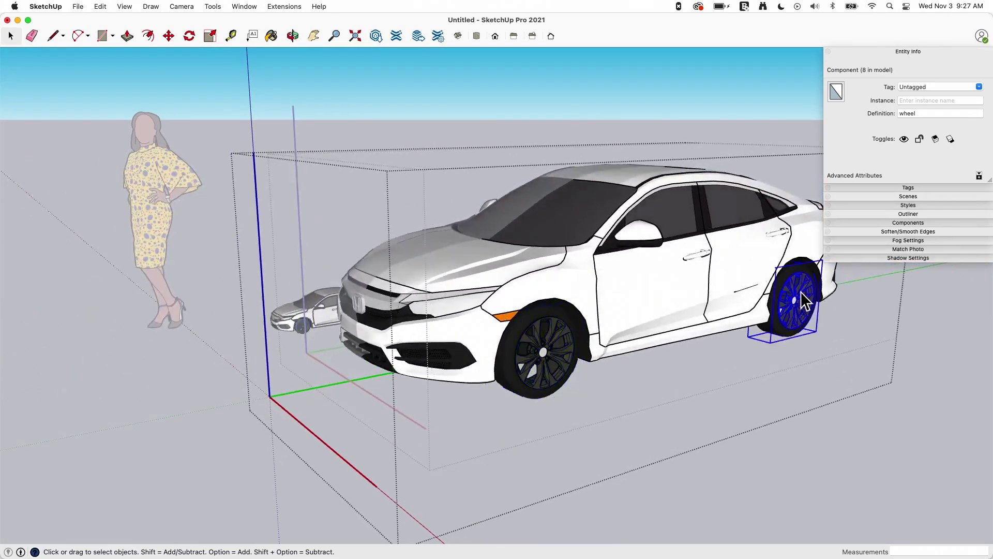
- Try enlarging the front wheel inside the car half and check the effect on both cars
click(605, 363)
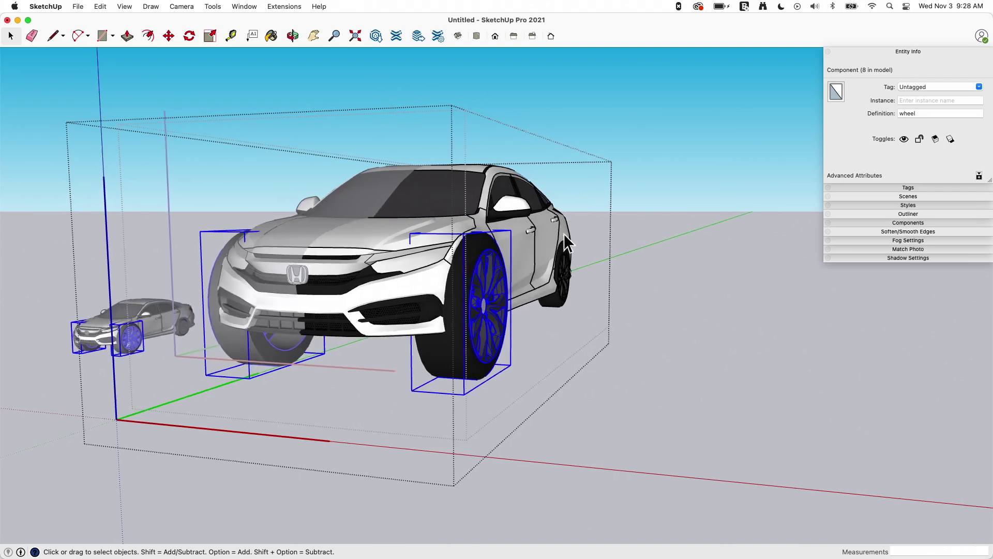
click(692, 342)
middle_drag(431, 218, 464, 329)
middle_drag(404, 305, 471, 192)
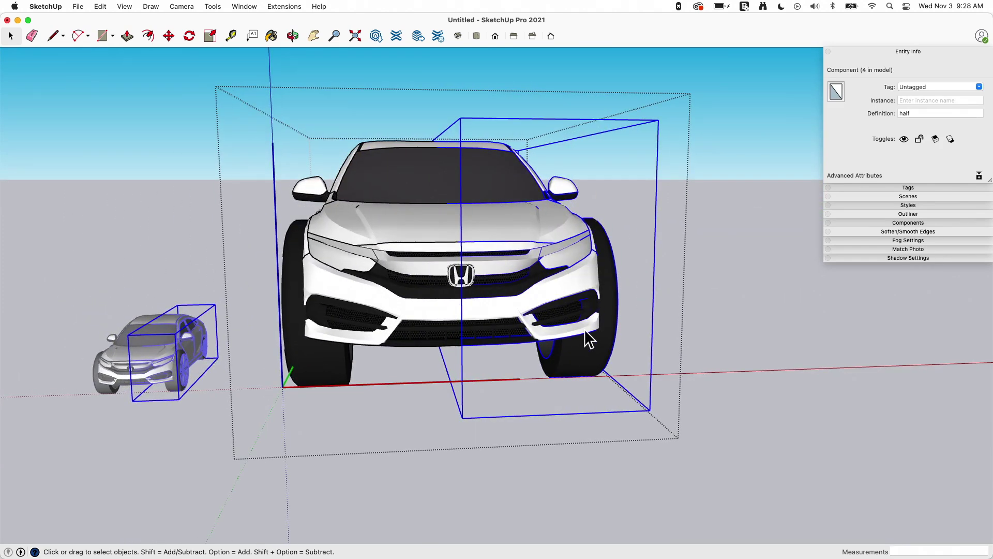
middle_drag(288, 311, 427, 281)
middle_drag(453, 323, 552, 332)
click(479, 309)
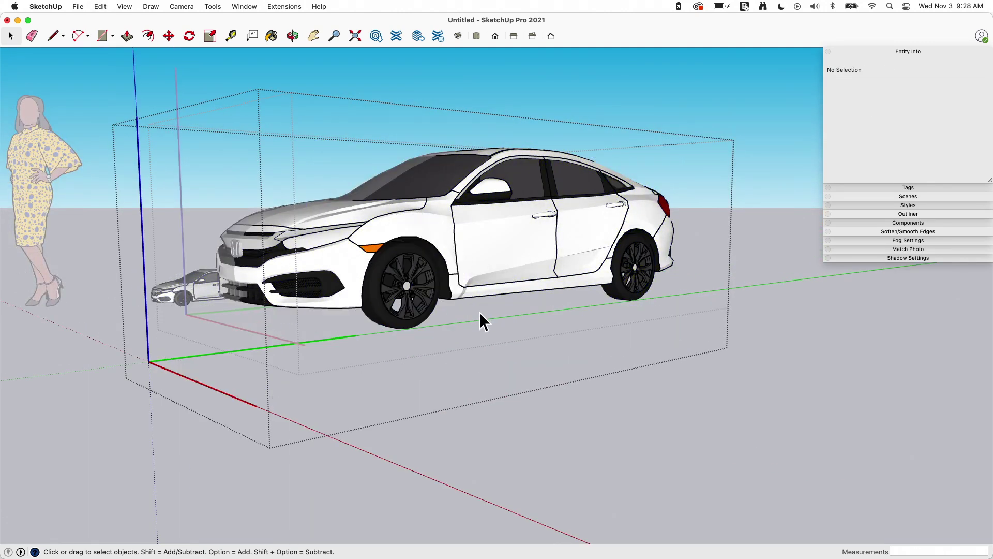
- Reopen the enlarged car's half and open its front wheel component for editing
middle_drag(535, 434, 543, 264)
click(423, 308)
scroll(423, 308, up, 3)
middle_drag(638, 259, 490, 289)
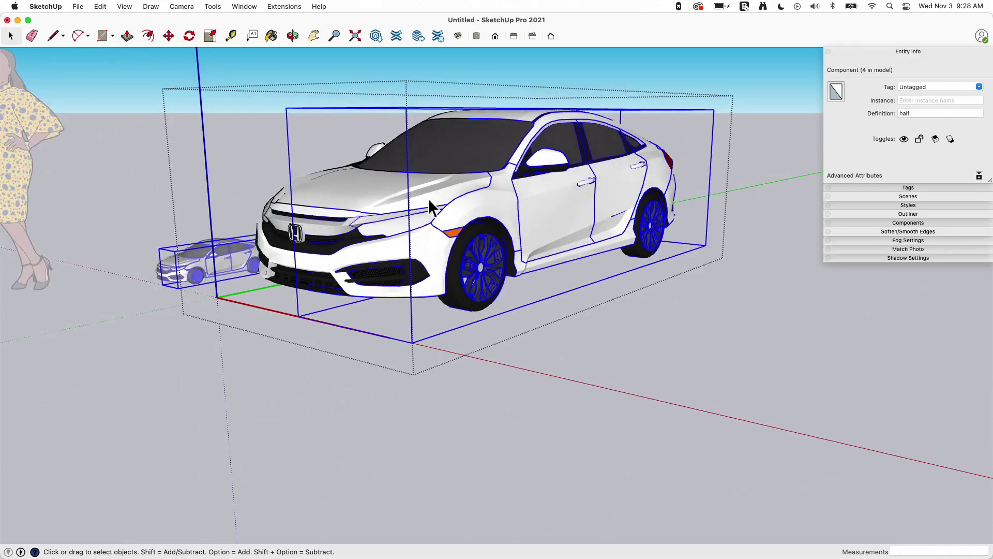
double_click(428, 198)
click(475, 270)
scroll(464, 230, up, 5)
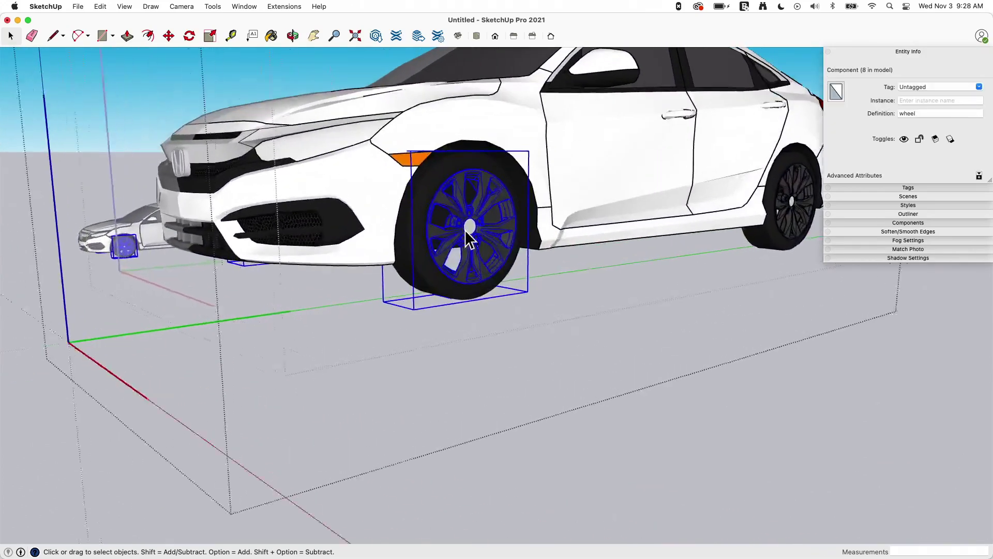
double_click(469, 237)
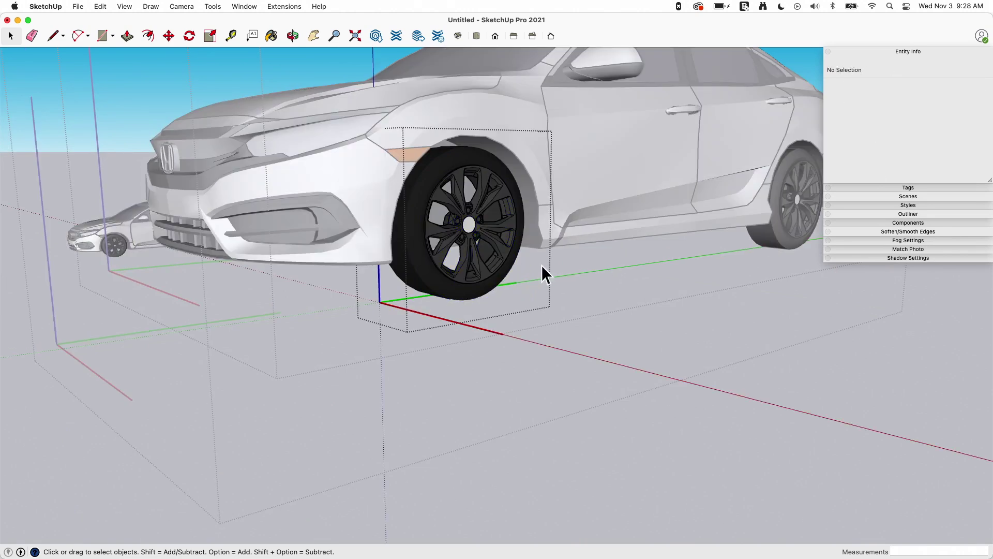
- Try scaling all four components inside the wheel uniformly about their center by about 1.56
middle_drag(467, 200, 488, 199)
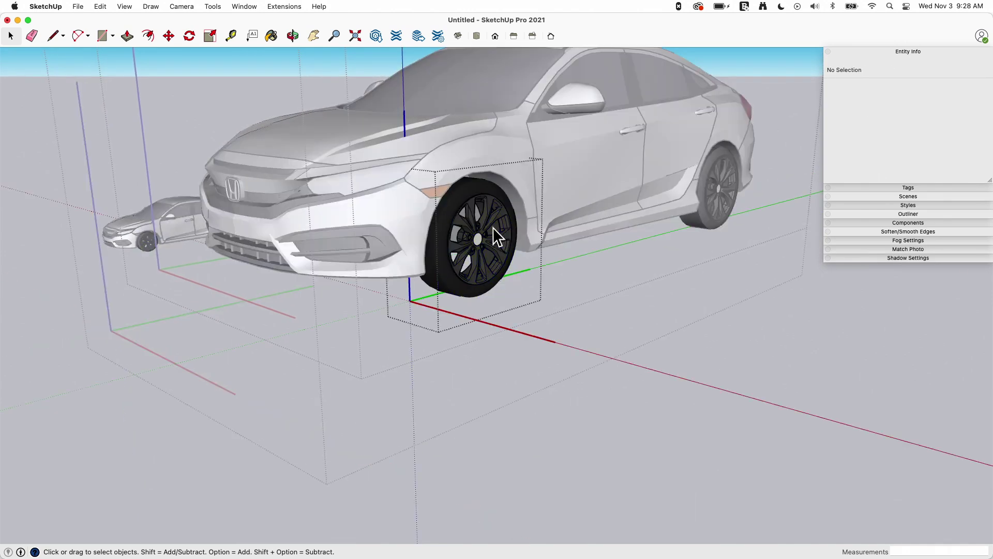
middle_drag(492, 227, 412, 174)
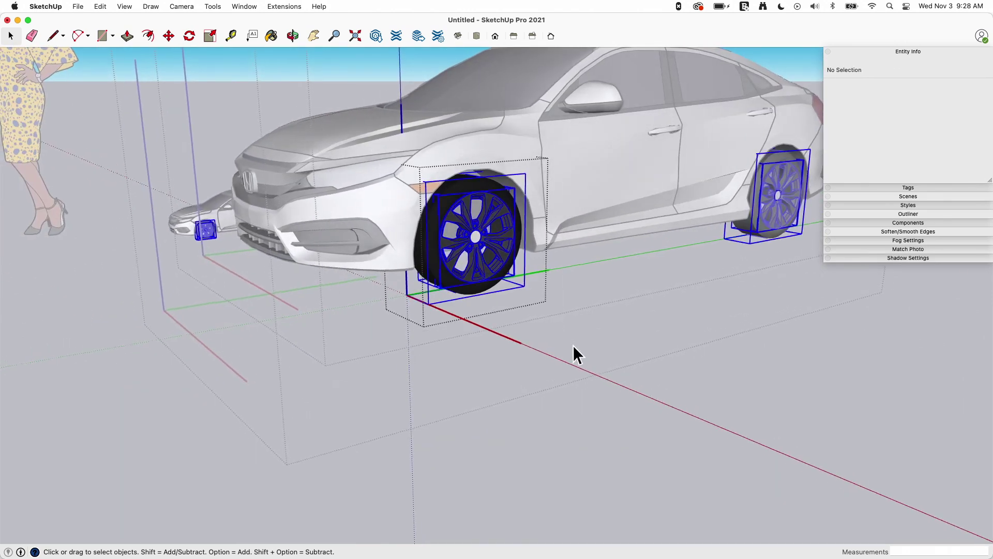
key(s)
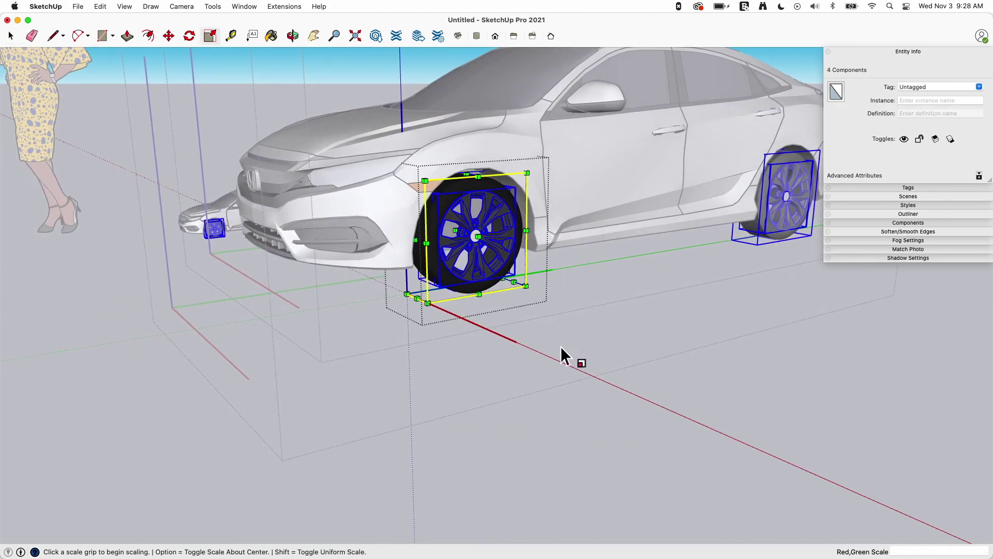
click(426, 304)
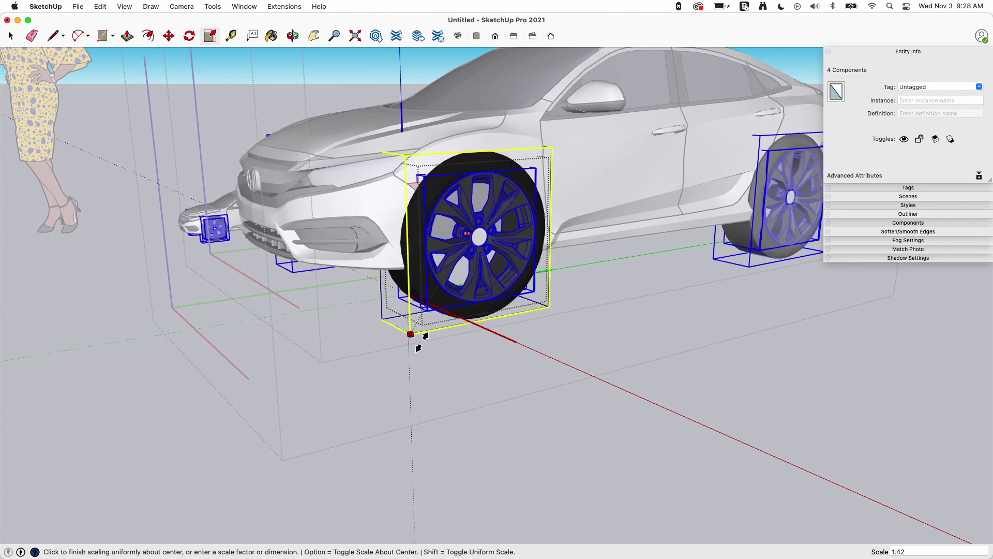
middle_drag(571, 386, 242, 134)
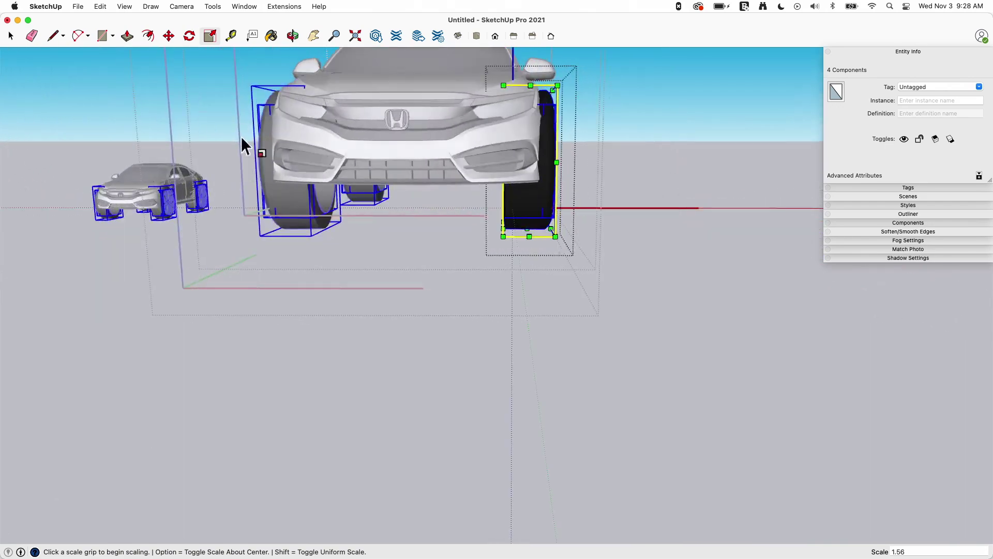
middle_drag(276, 184, 486, 207)
scroll(563, 306, down, 2)
scroll(560, 299, down, 2)
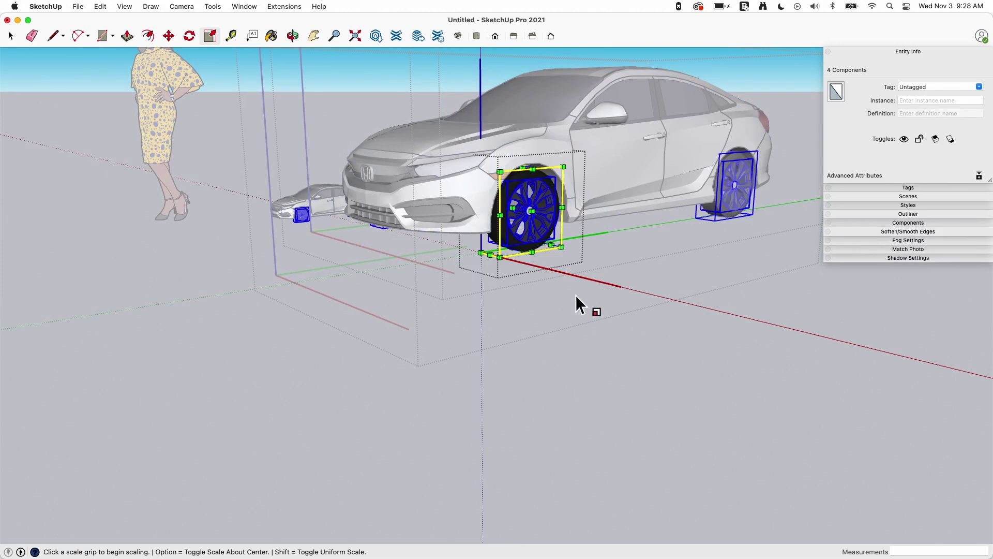
- Copy the enlarged car's front wheel out of its nested component and paste it in open space beside the car
key(space)
click(605, 340)
click(525, 195)
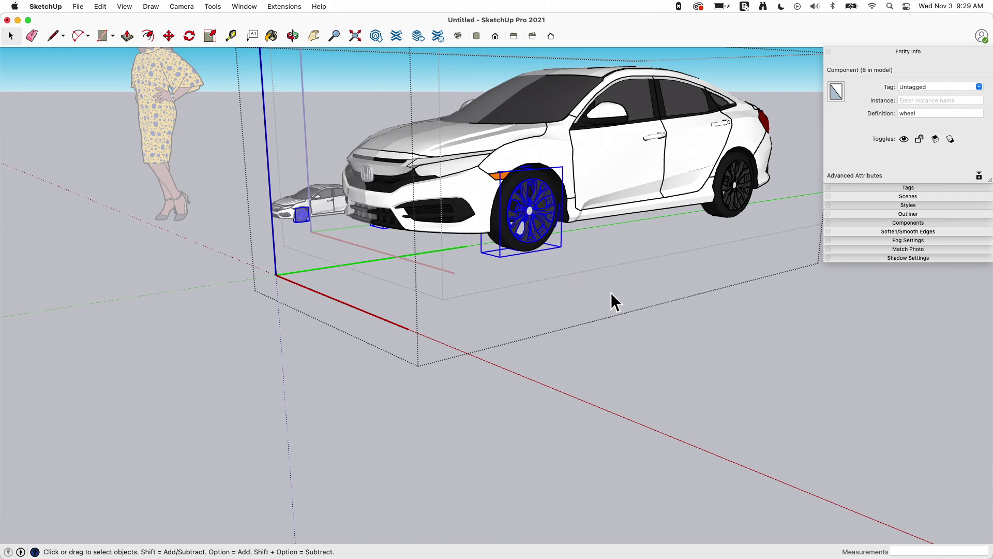
click(647, 330)
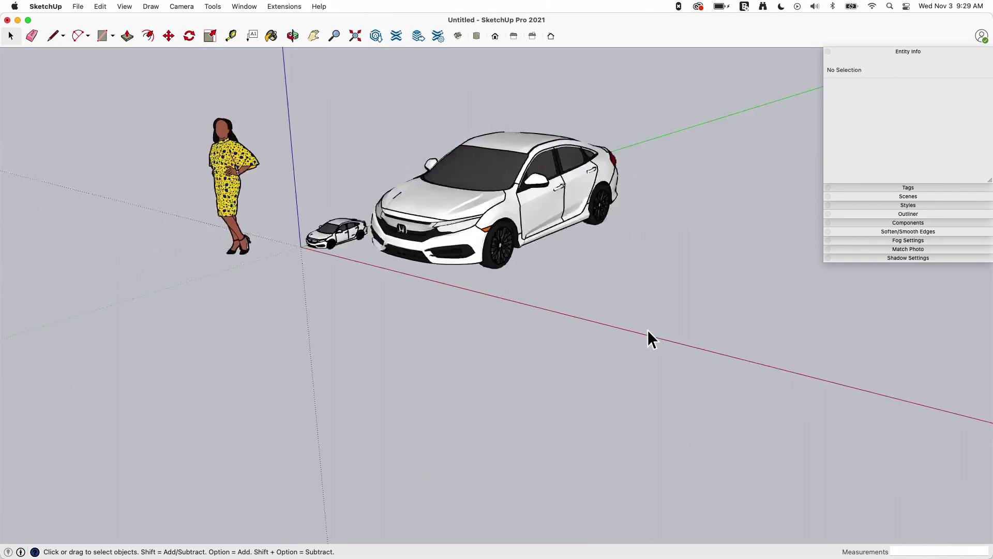
key(super+v)
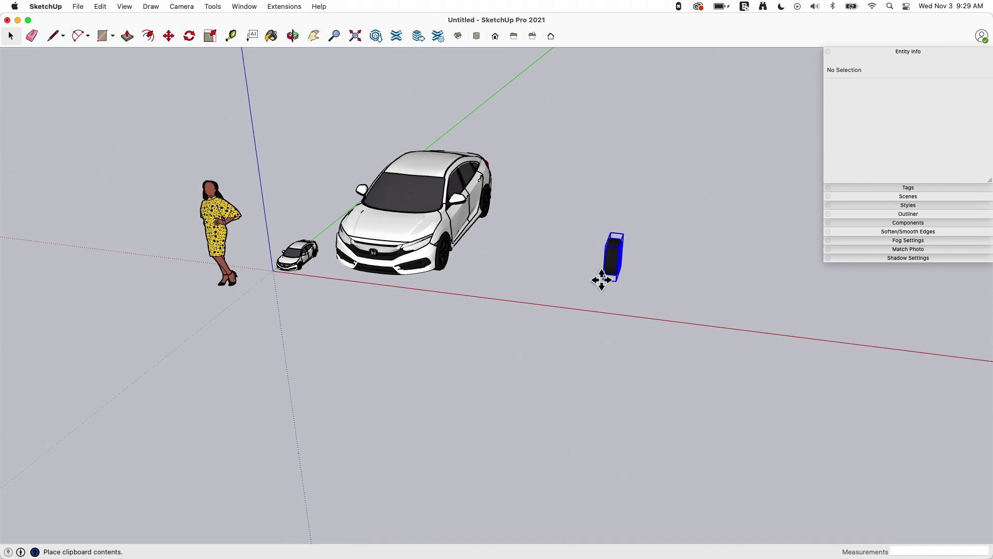
click(590, 288)
scroll(596, 274, up, 5)
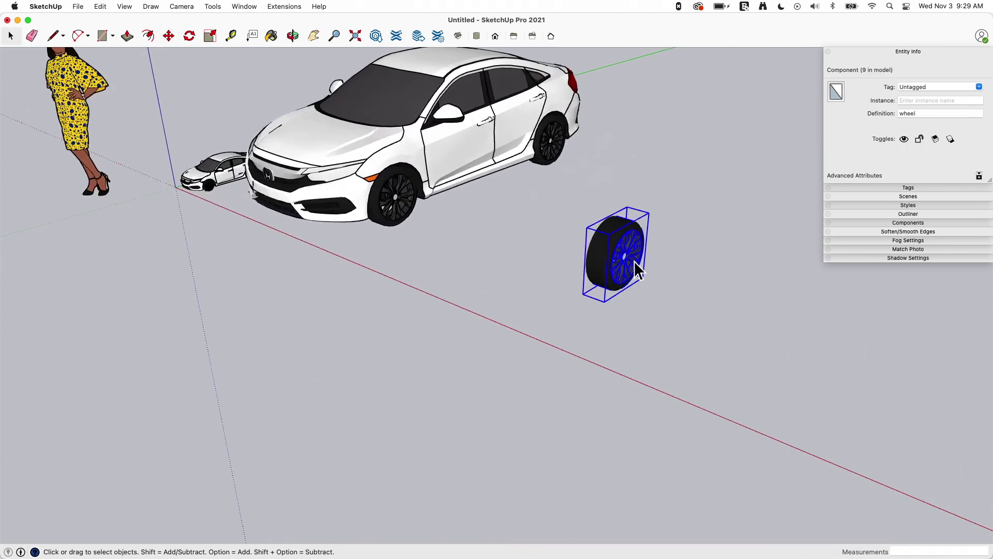
- Scale all four components inside the loose wheel copy uniformly about their center by about 1.60 and close the component
double_click(634, 260)
scroll(605, 259, up, 3)
scroll(578, 255, up, 2)
scroll(709, 291, up, 3)
middle_drag(710, 290, 707, 275)
key(s)
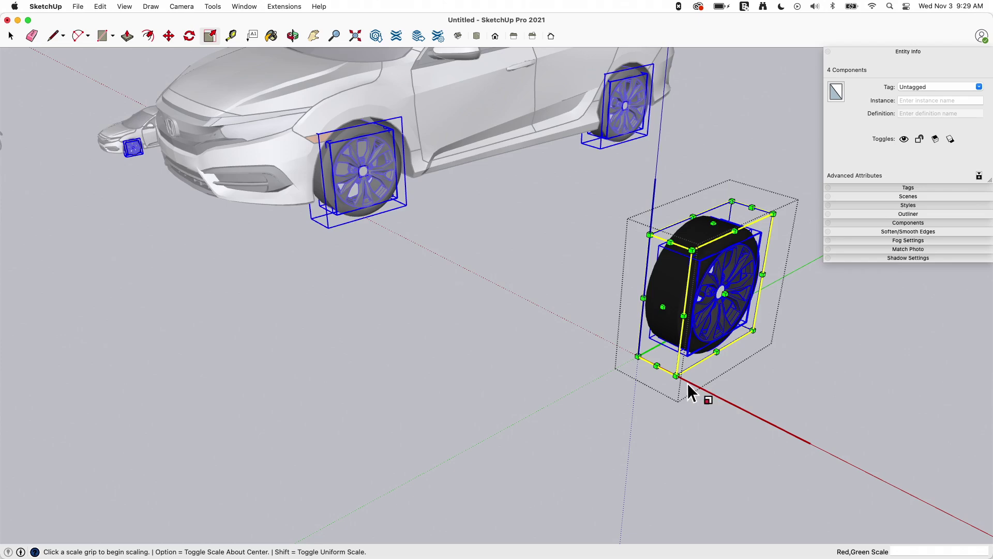
click(656, 366)
key(alt)
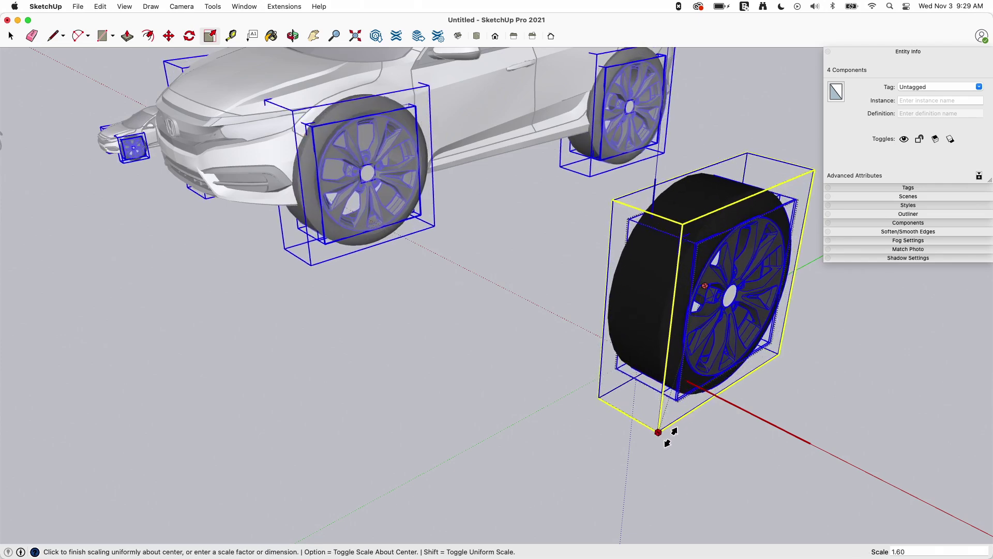
middle_drag(635, 235, 13, 178)
middle_drag(579, 202, 556, 256)
key(space)
click(568, 339)
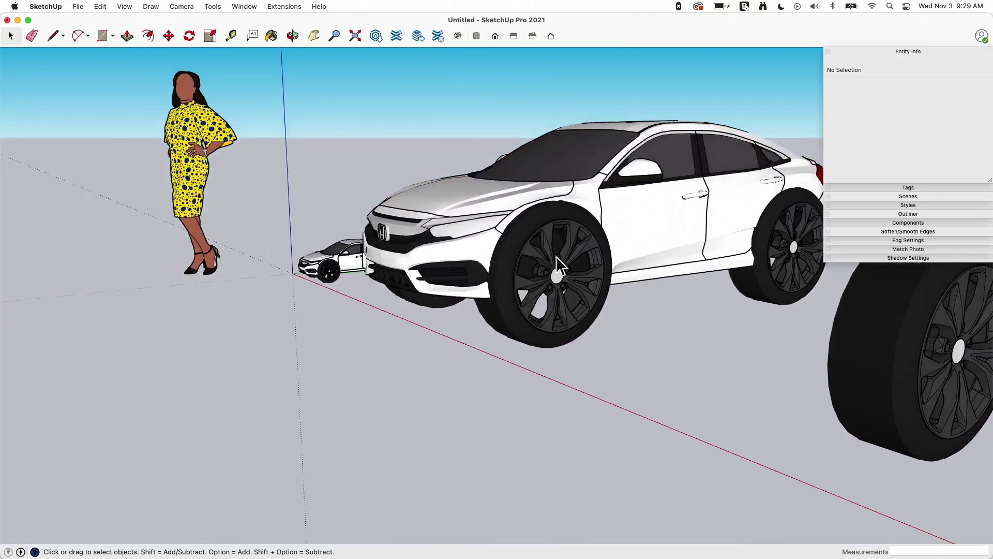
- Try moving both wheels inside the enlarged car's half straight down by about 1' 6"
double_click(552, 270)
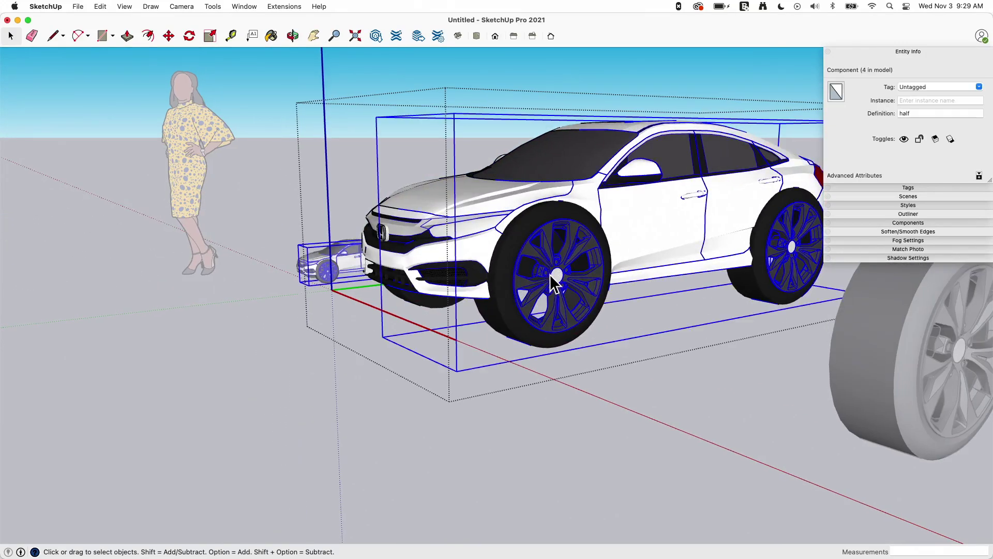
double_click(550, 274)
click(550, 274)
shift+click(784, 243)
key(m)
click(702, 315)
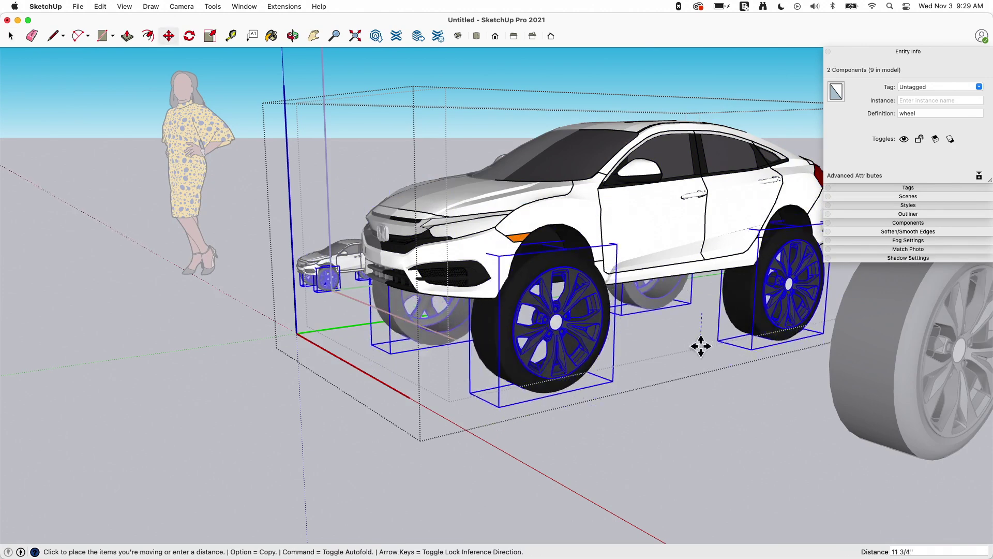
middle_drag(710, 516, 513, 377)
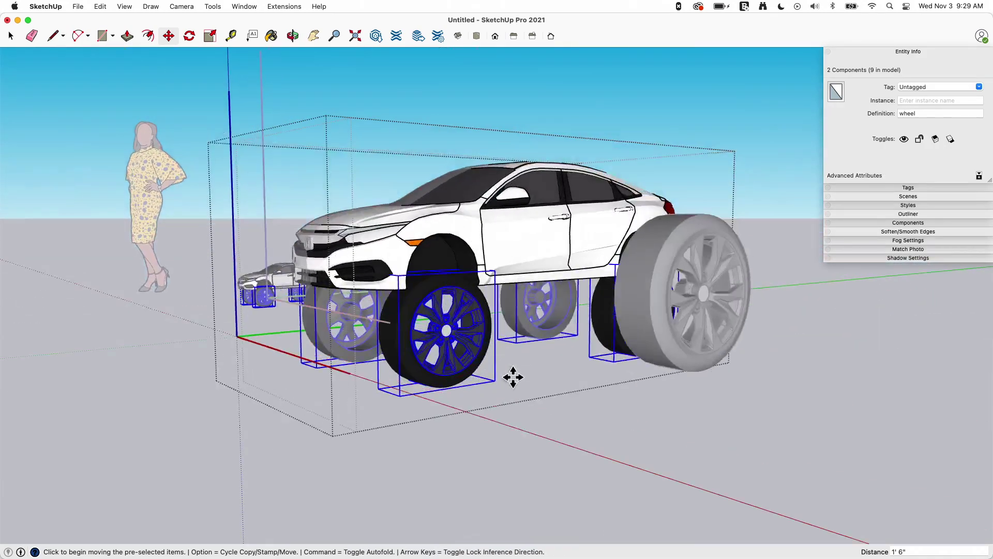
click(553, 409)
middle_drag(594, 434, 584, 243)
- Open the loose wheel copy and move its four inner components straight down by about 1' 5 9/16"
double_click(691, 358)
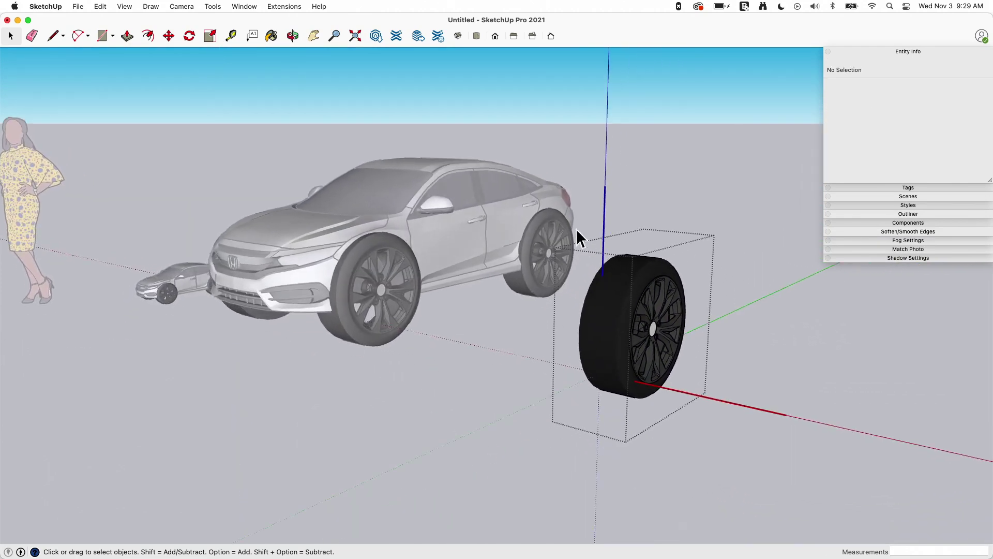
drag(727, 459, 728, 461)
key(m)
middle_drag(729, 461, 705, 409)
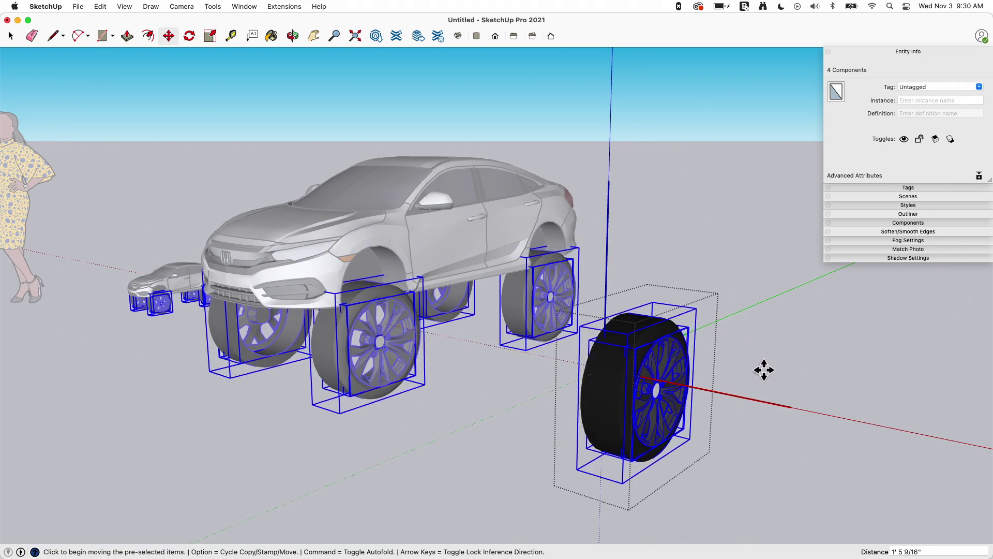
middle_drag(628, 385, 295, 356)
middle_drag(350, 381, 292, 206)
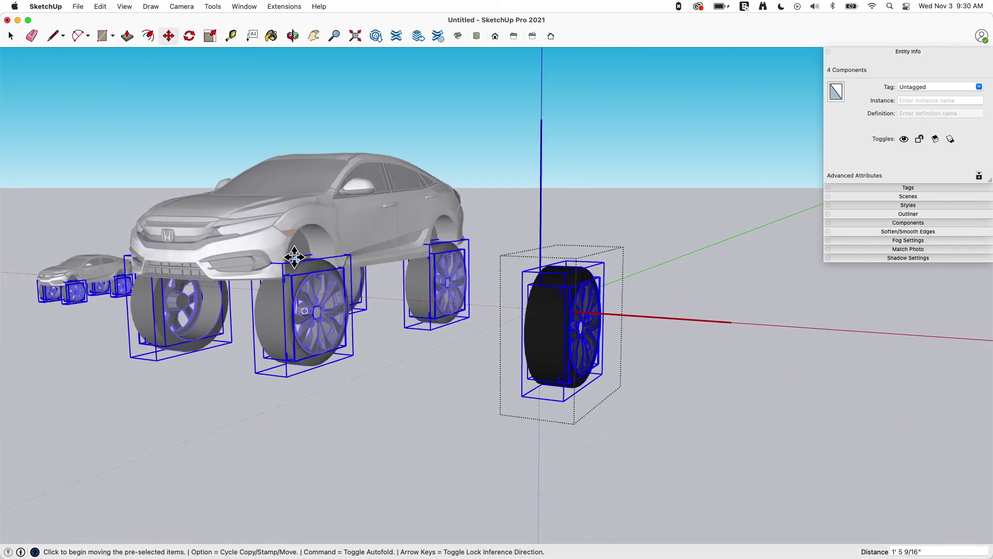
middle_drag(299, 281, 614, 308)
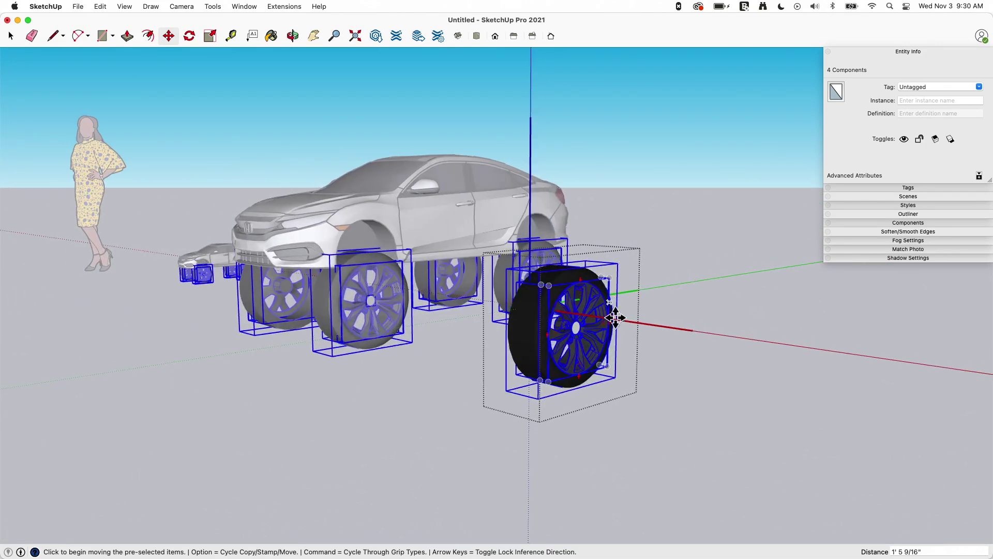
- Close the wheel component and delete the loose wheel copy beside the enlarged car
click(646, 418)
middle_drag(645, 417, 706, 300)
middle_drag(682, 346, 613, 282)
scroll(245, 234, up, 5)
scroll(258, 225, down, 3)
key(Delete)
middle_drag(714, 305, 467, 140)
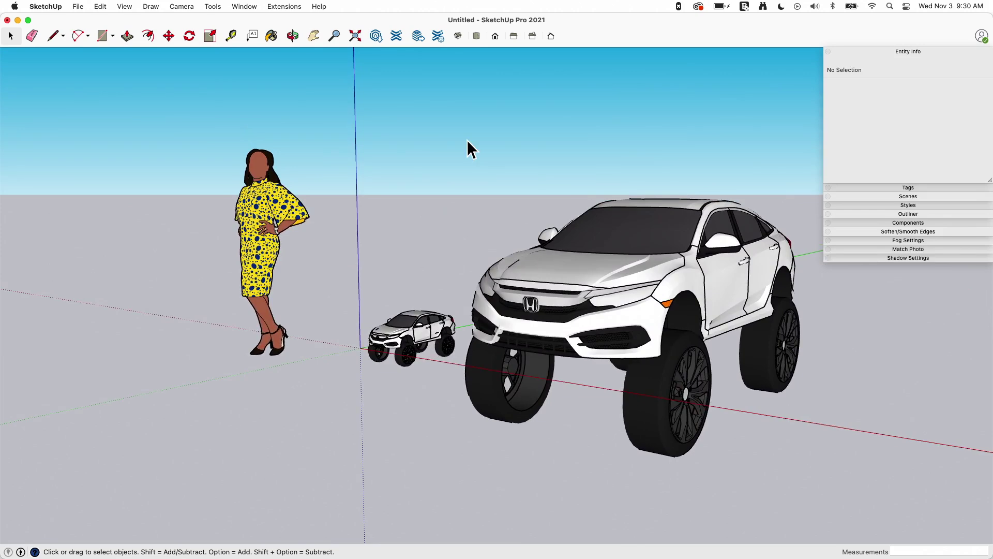